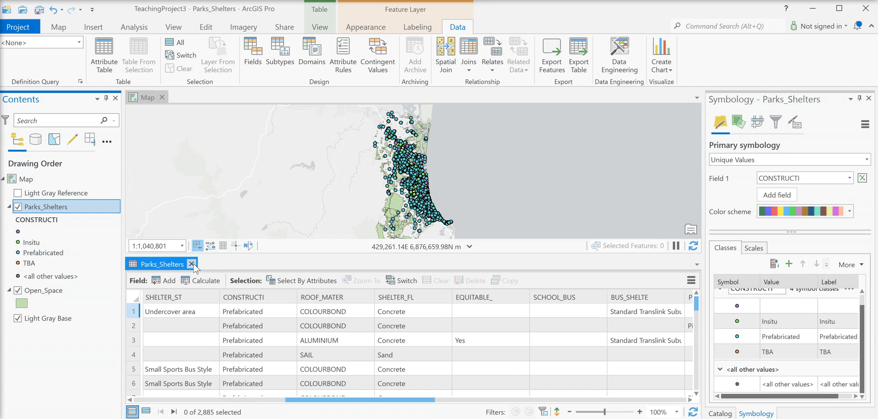
# Step: Close the Parks_Shelters attribute table and zoom the map to the saved bookmark
pyautogui.click(192, 264)
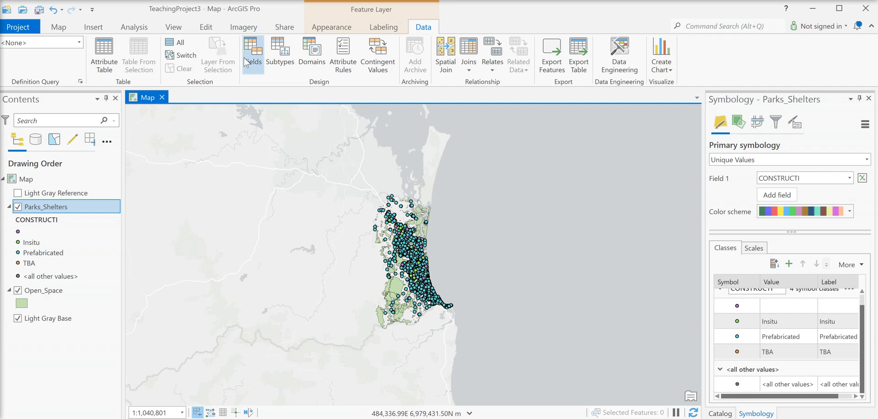
pyautogui.click(58, 30)
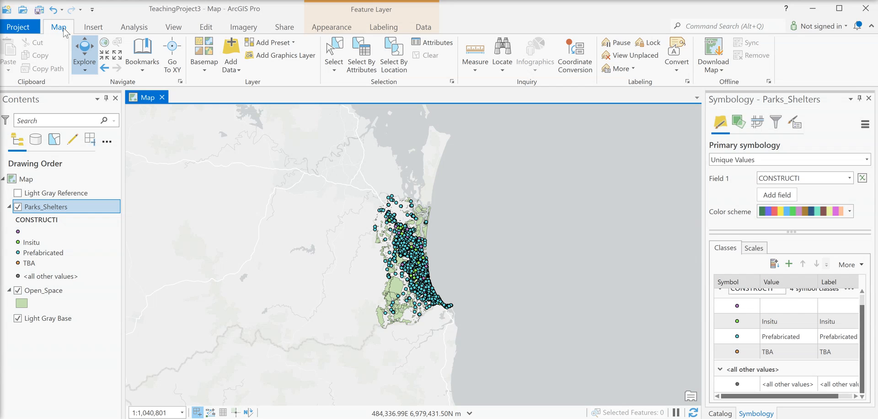
pyautogui.click(143, 61)
pyautogui.click(161, 122)
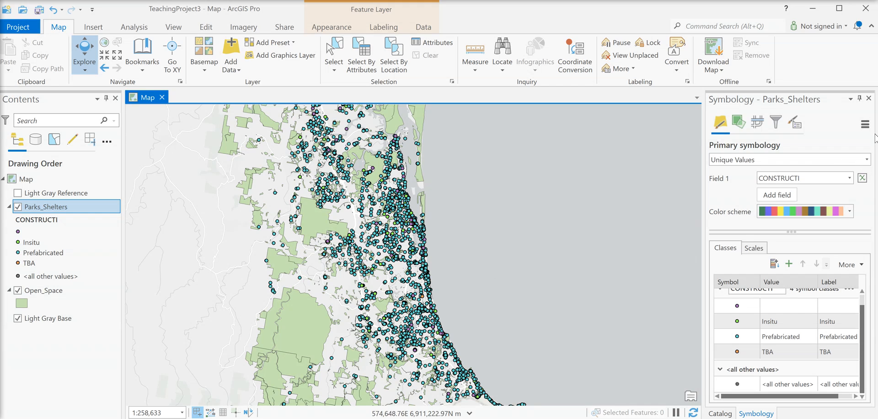
# Step: Add the Dog_Areas feature class from the Amenity dataset to the map and open its attribute table
pyautogui.click(868, 99)
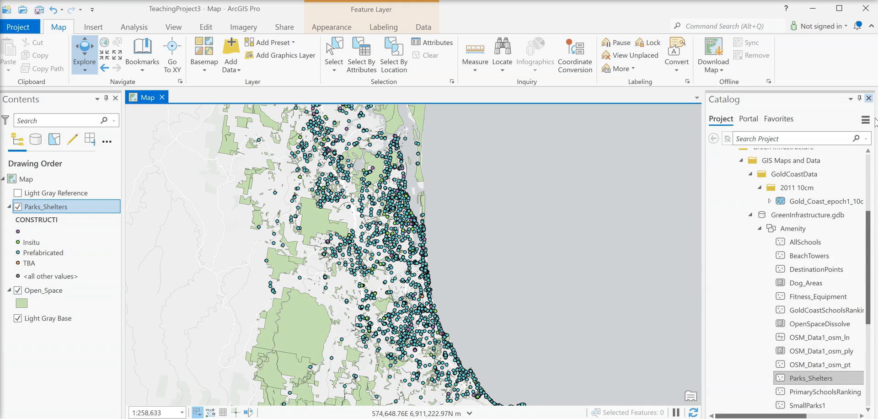
pyautogui.moveTo(809, 288); pyautogui.dragTo(413, 270)
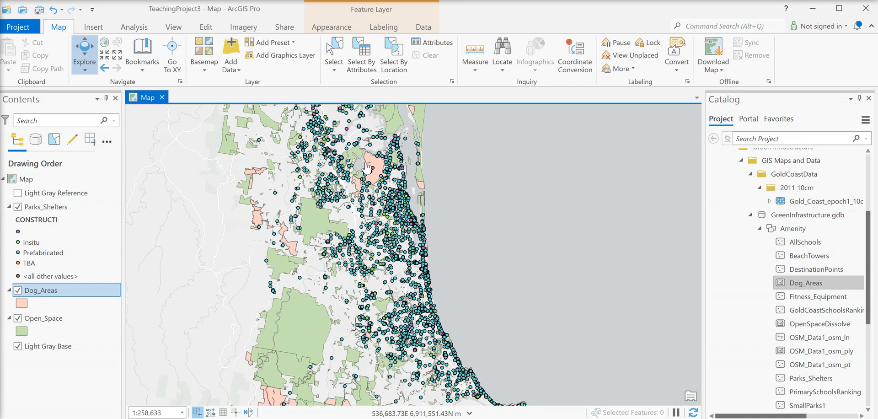
pyautogui.rightClick(49, 295)
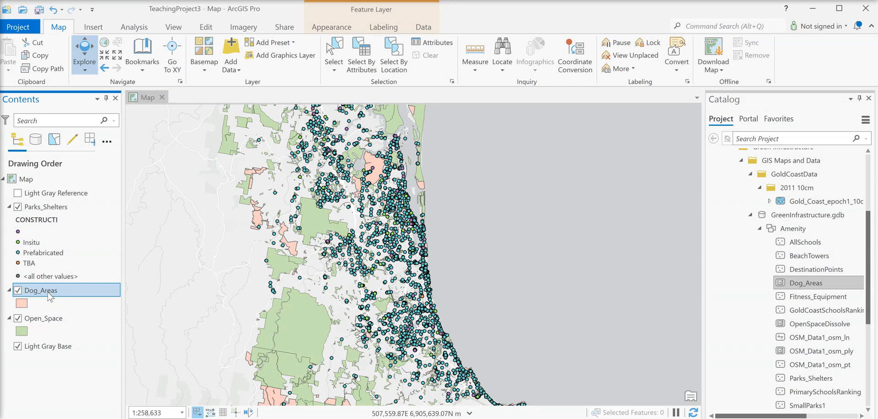
pyautogui.click(109, 50)
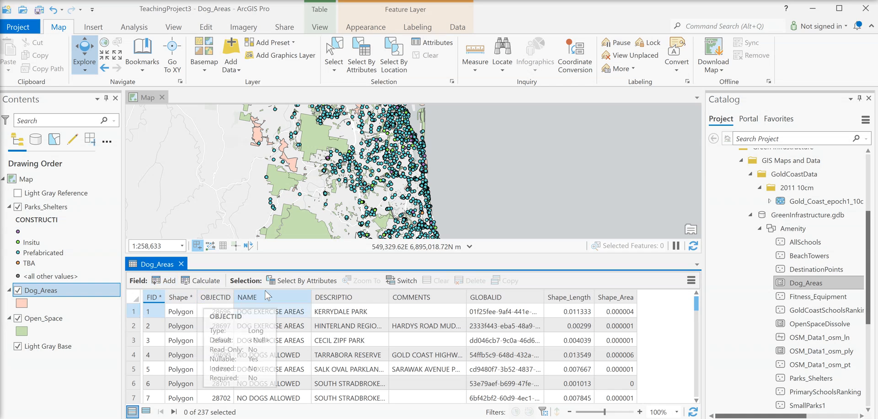
# Step: Permanently delete the OBJECTID field from the Dog_Areas attribute table
pyautogui.click(216, 301)
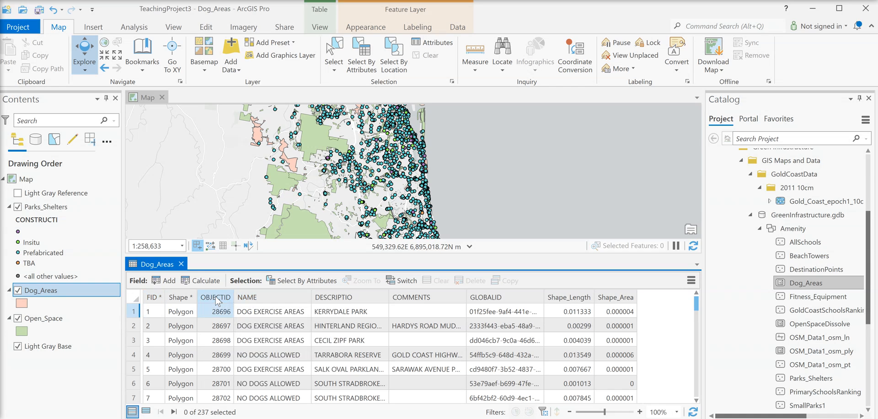
pyautogui.rightClick(216, 300)
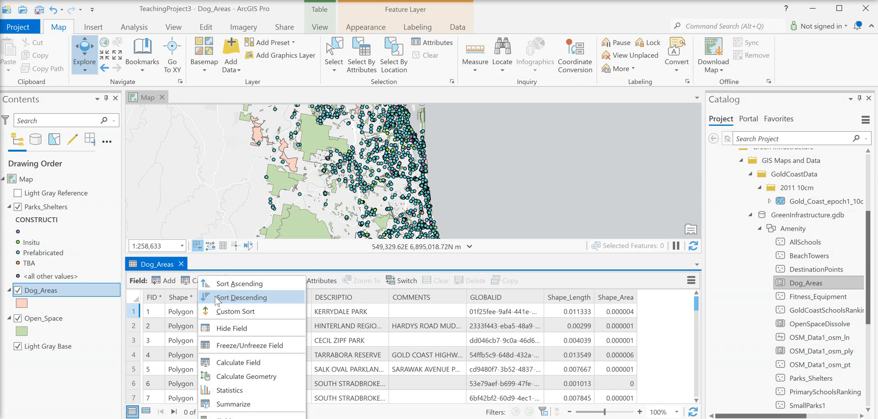
pyautogui.click(227, 418)
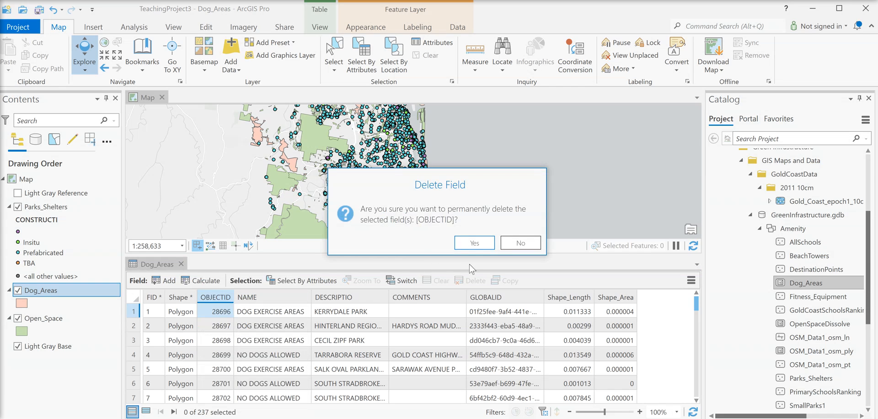
pyautogui.click(476, 245)
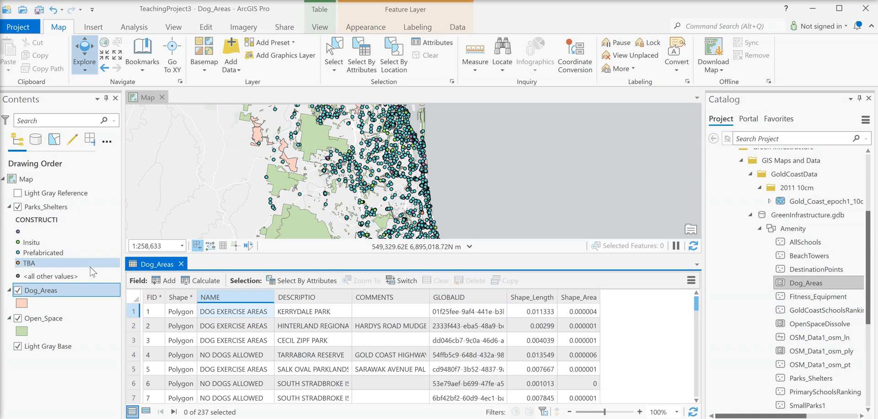
# Step: Symbolize the Dog_Areas layer by unique values of the NAME field and add all its values as classes
pyautogui.rightClick(75, 297)
pyautogui.click(110, 254)
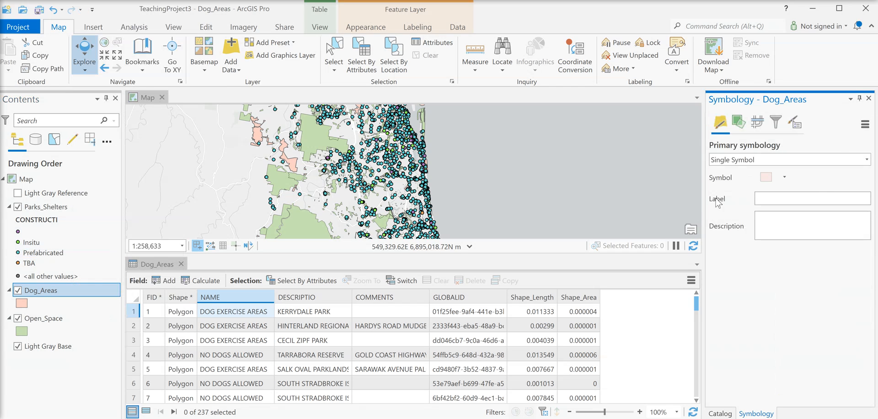
pyautogui.click(866, 160)
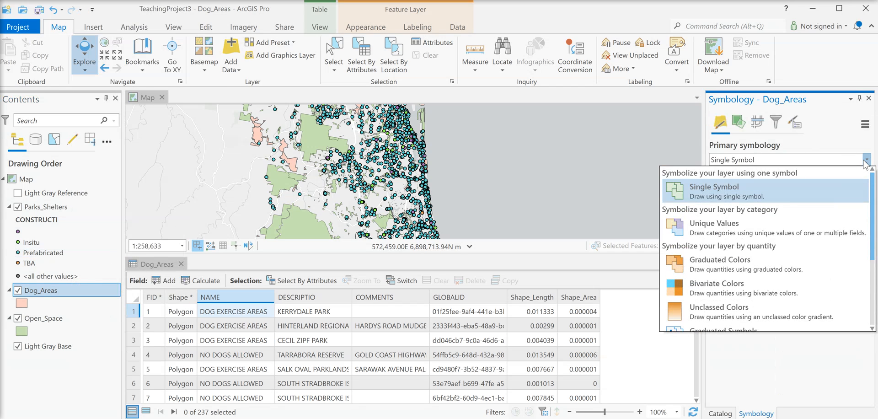
pyautogui.click(746, 233)
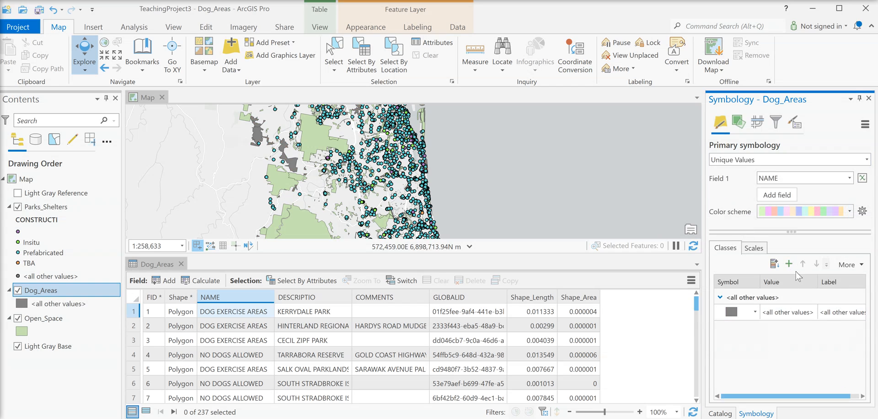
pyautogui.click(722, 298)
pyautogui.click(720, 297)
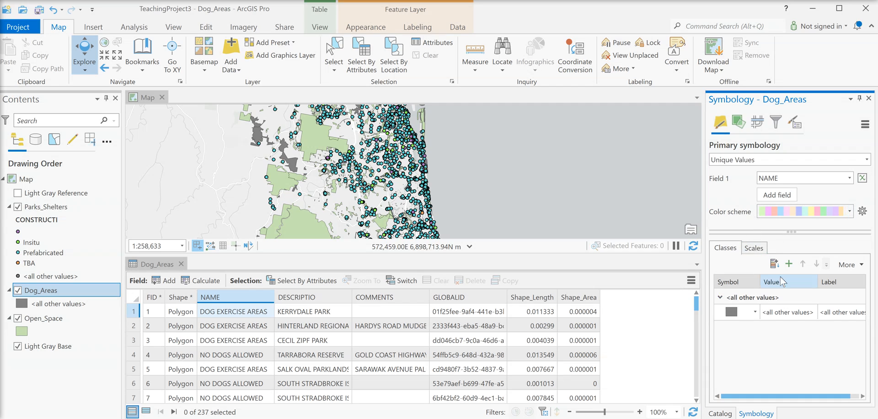
pyautogui.click(774, 264)
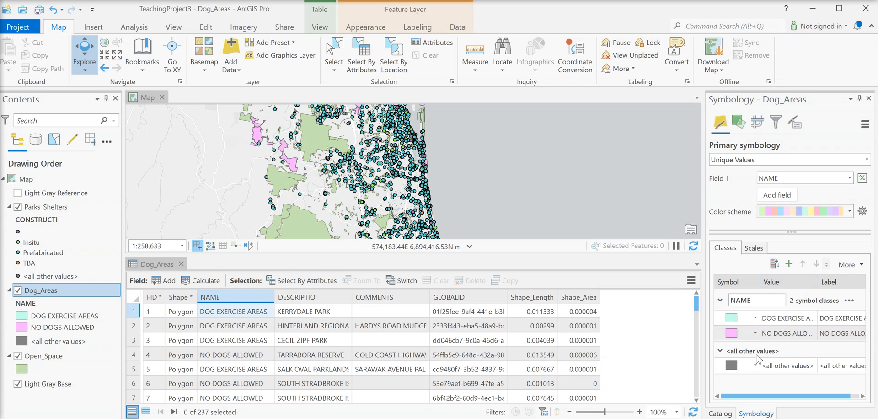
# Step: Change the fill color of the DOG EXERCISE AREAS class to dark teal green and apply it
pyautogui.click(727, 319)
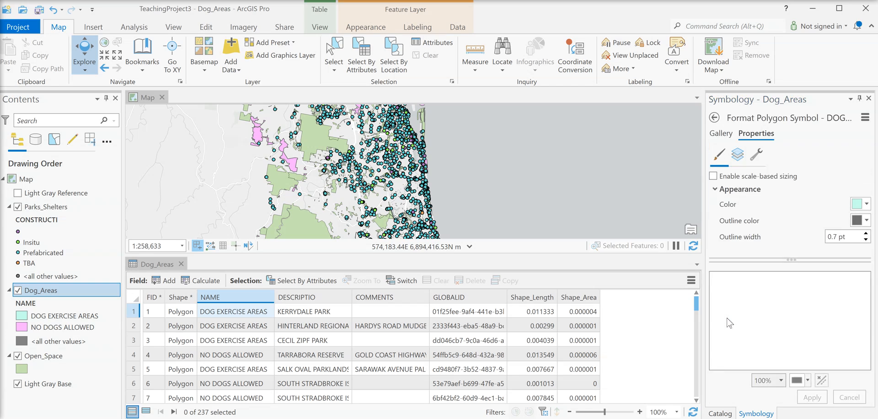
pyautogui.click(858, 208)
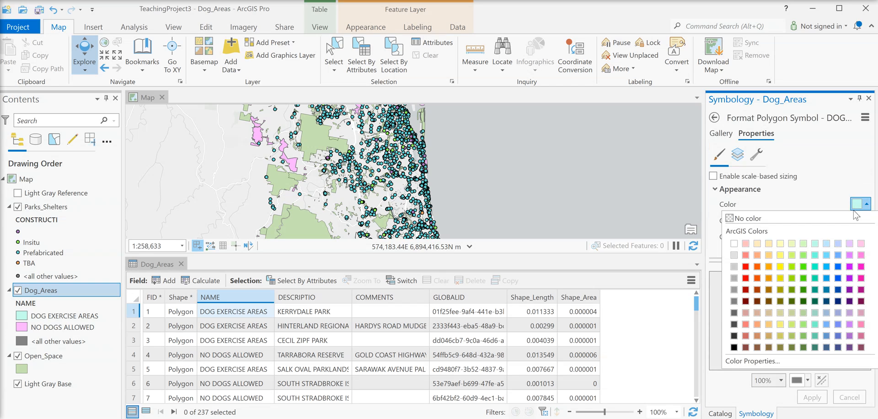
pyautogui.click(814, 289)
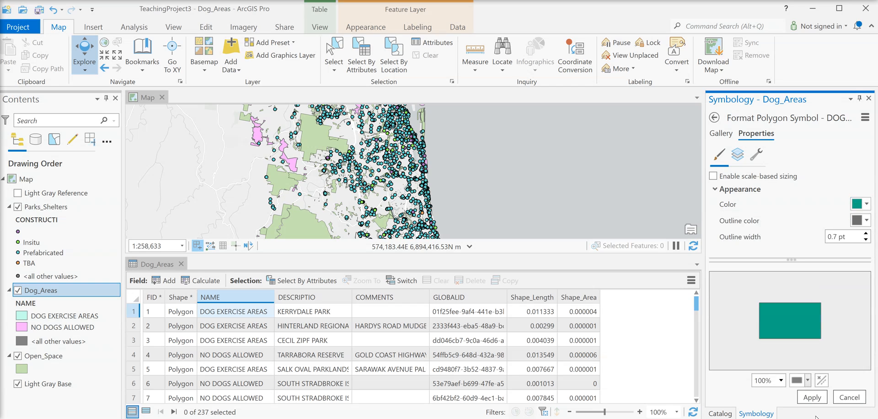
pyautogui.click(817, 397)
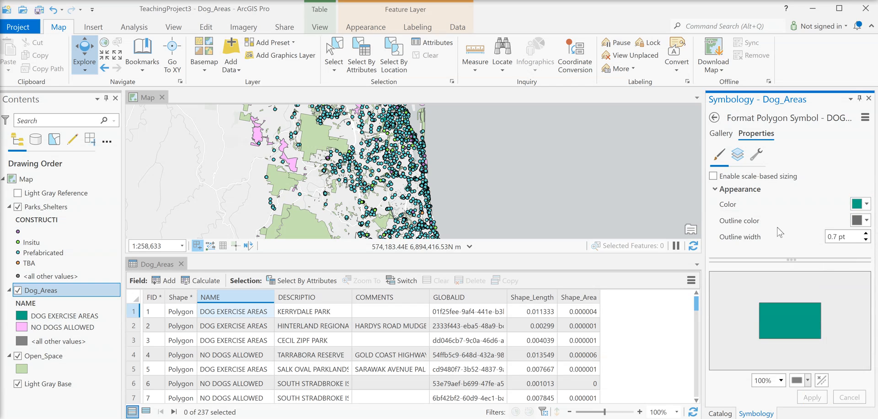
pyautogui.click(715, 118)
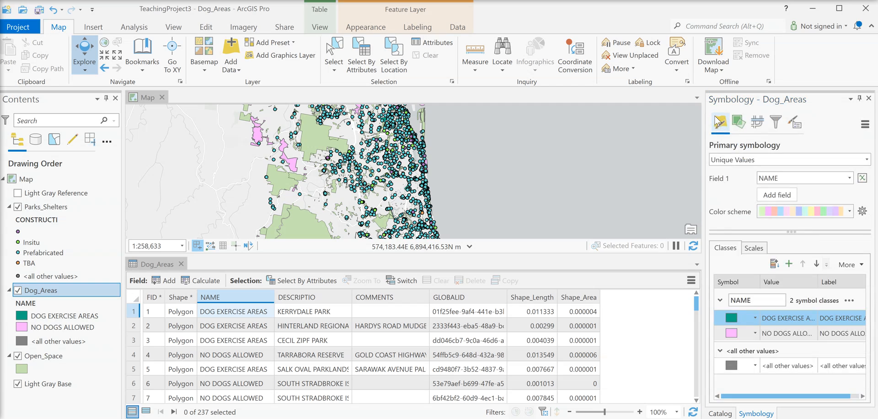
# Step: Apply the 10% crosshatch symbol from the symbol gallery to the NO DOGS ALLOWED class of Dog_Areas
pyautogui.click(731, 334)
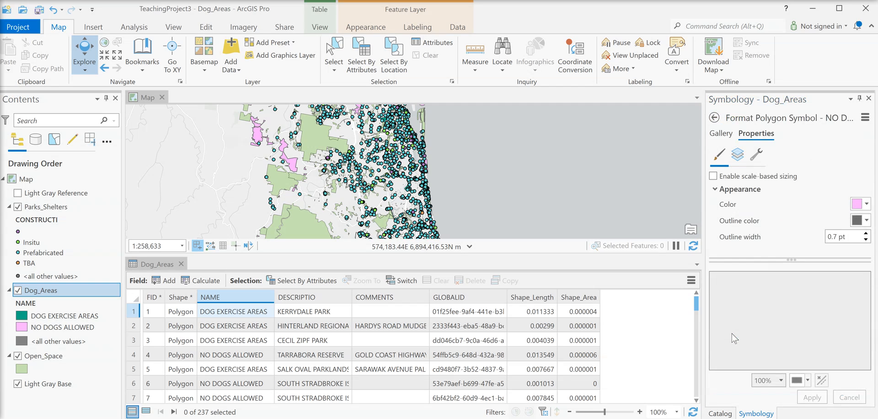
pyautogui.click(859, 205)
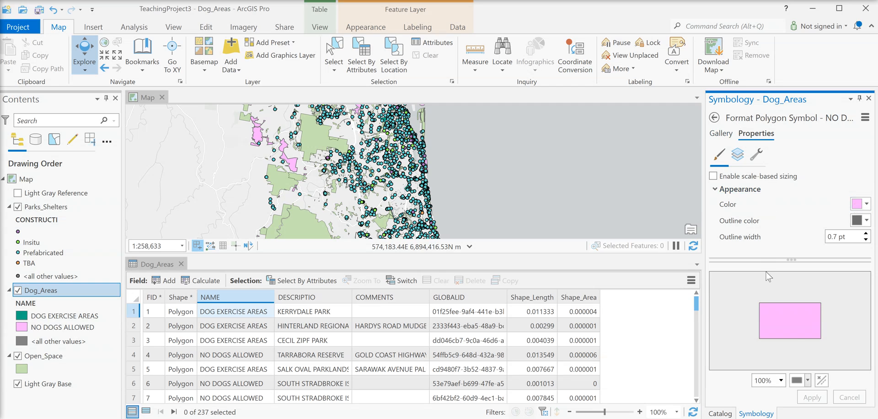
pyautogui.click(866, 203)
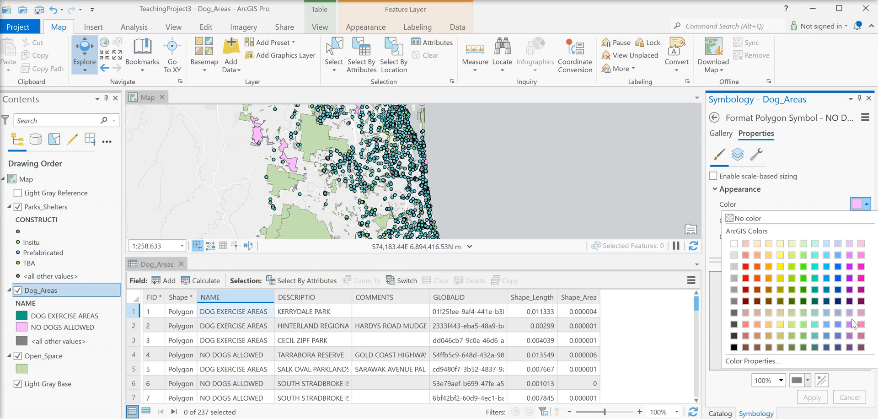
pyautogui.click(723, 139)
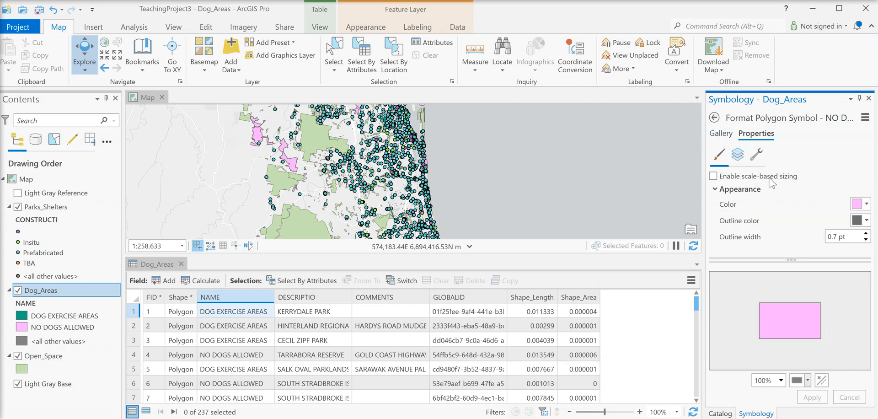
pyautogui.click(722, 135)
pyautogui.scroll(-3, 808, 320)
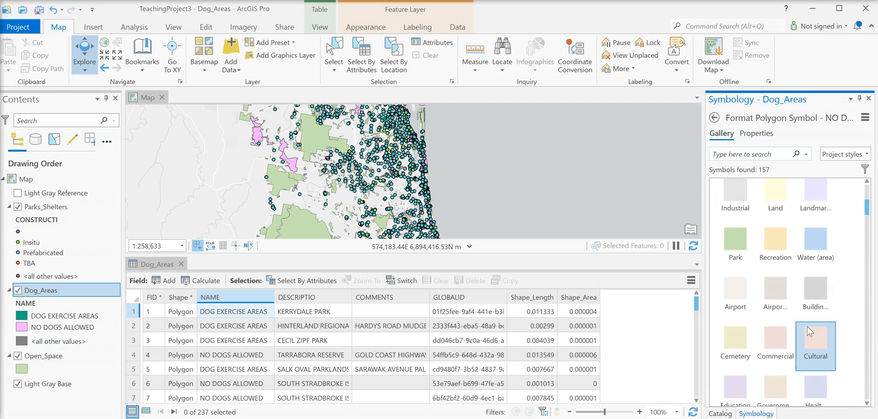
pyautogui.scroll(-10, 807, 329)
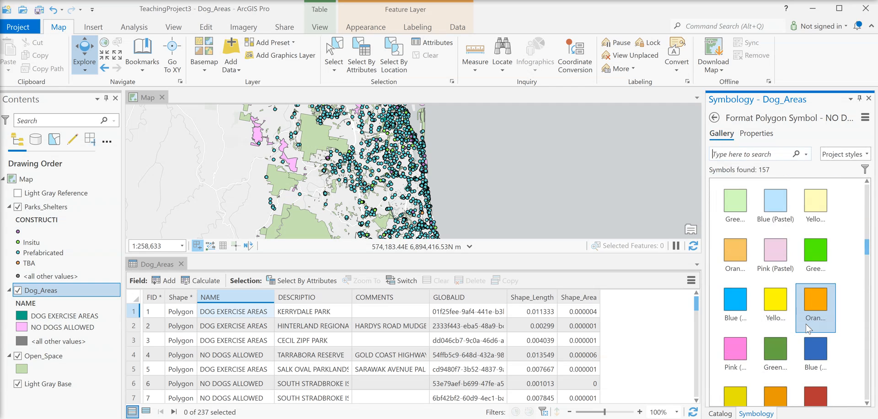
pyautogui.scroll(-4, 809, 328)
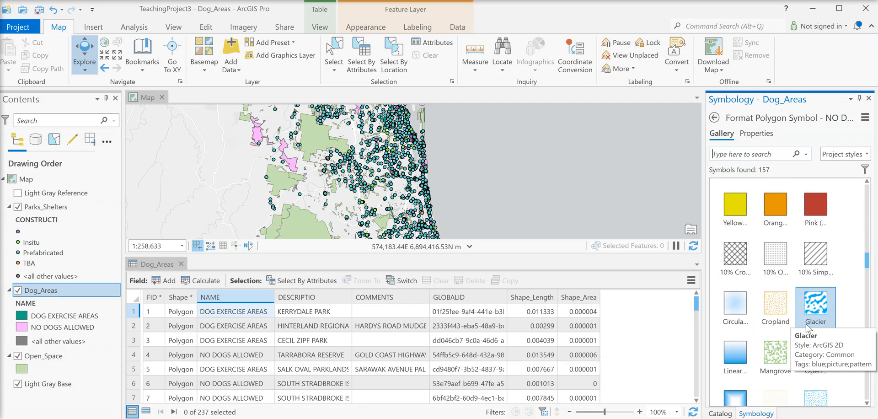
pyautogui.scroll(-4, 807, 328)
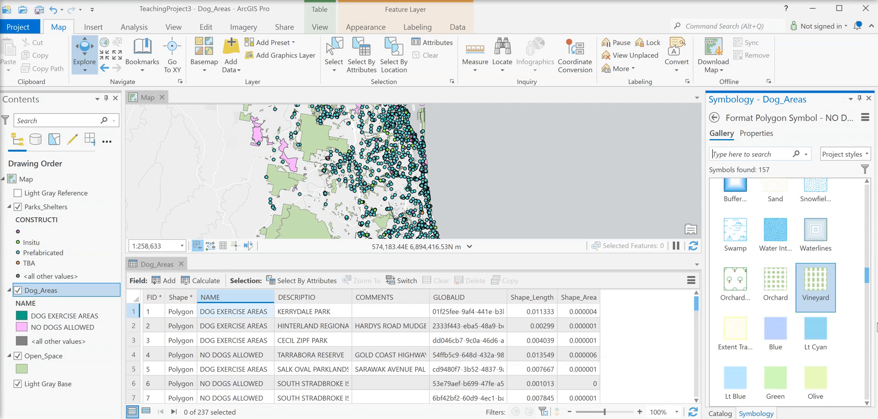
pyautogui.scroll(-6, 836, 350)
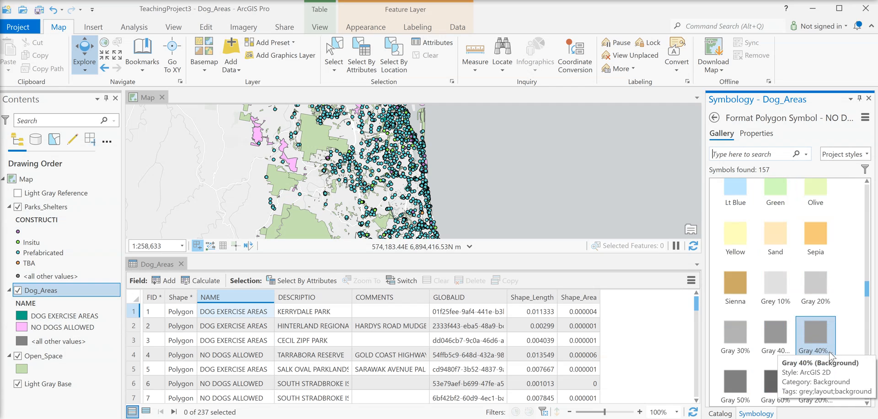
pyautogui.scroll(-5, 831, 357)
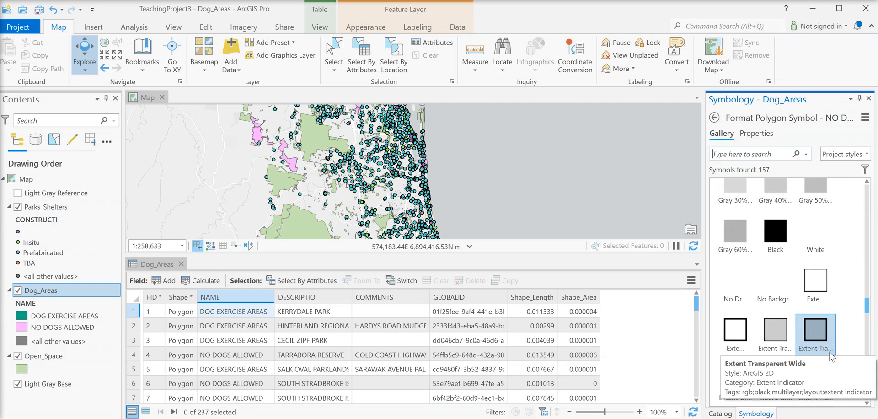
pyautogui.scroll(-2, 831, 356)
pyautogui.scroll(-8, 840, 343)
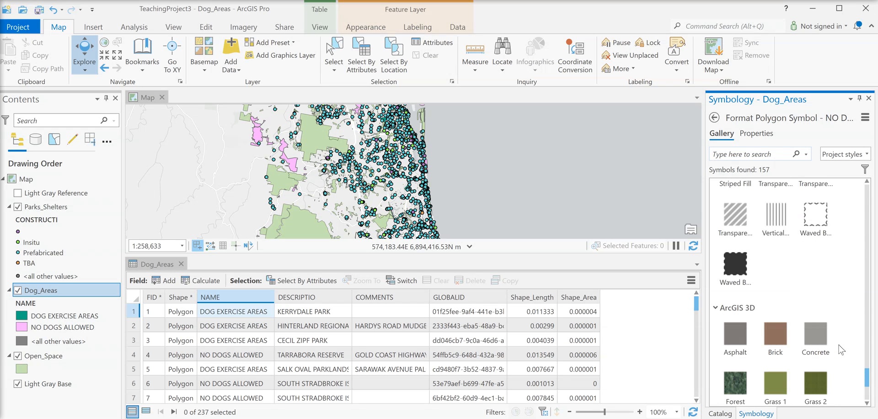
pyautogui.scroll(-2, 839, 349)
pyautogui.scroll(5, 839, 348)
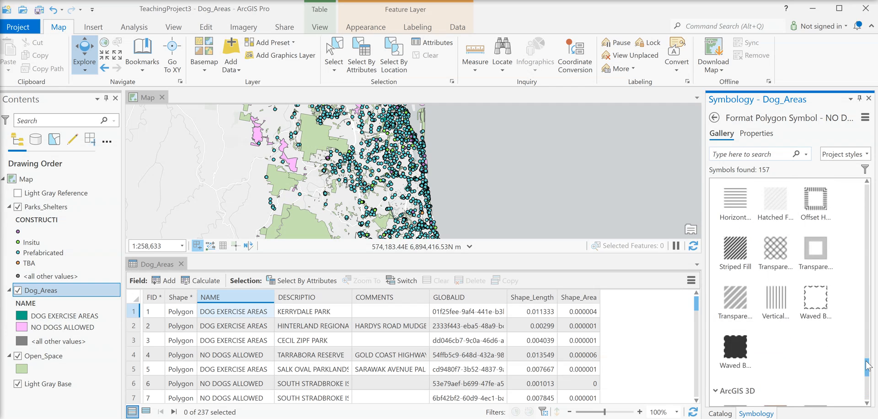
pyautogui.moveTo(866, 365); pyautogui.dragTo(872, 180)
pyautogui.scroll(-3, 836, 311)
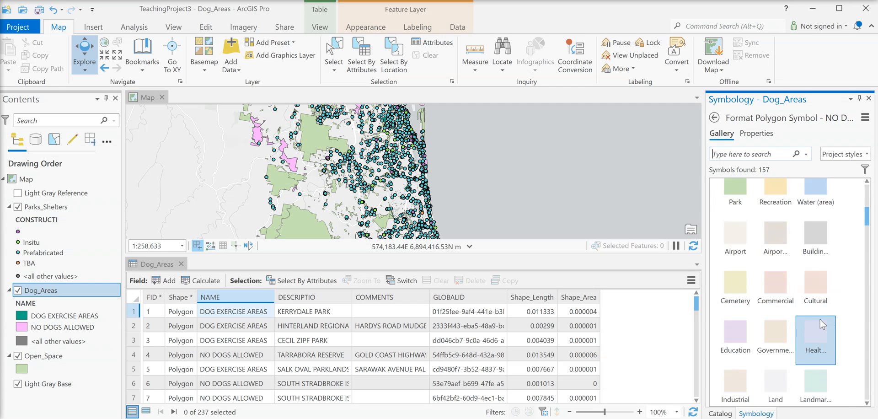
pyautogui.scroll(-3, 823, 323)
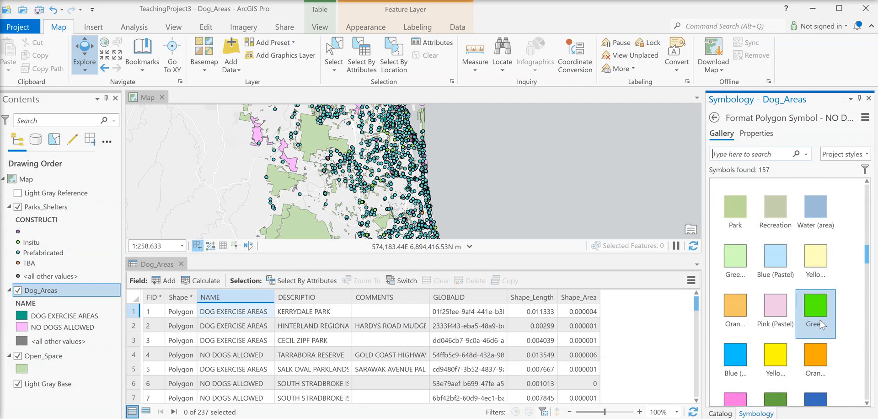
pyautogui.scroll(-4, 853, 322)
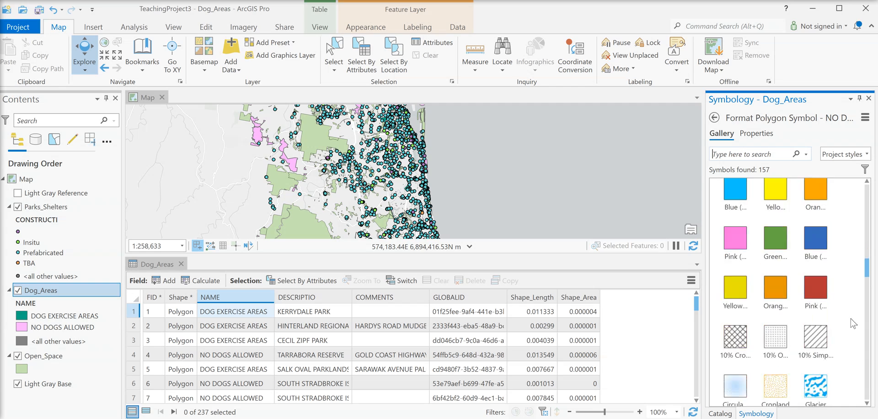
pyautogui.click(733, 312)
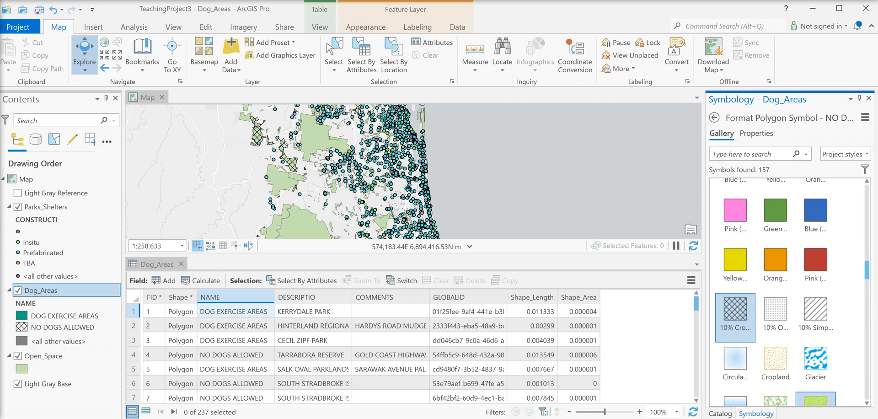
pyautogui.click(754, 134)
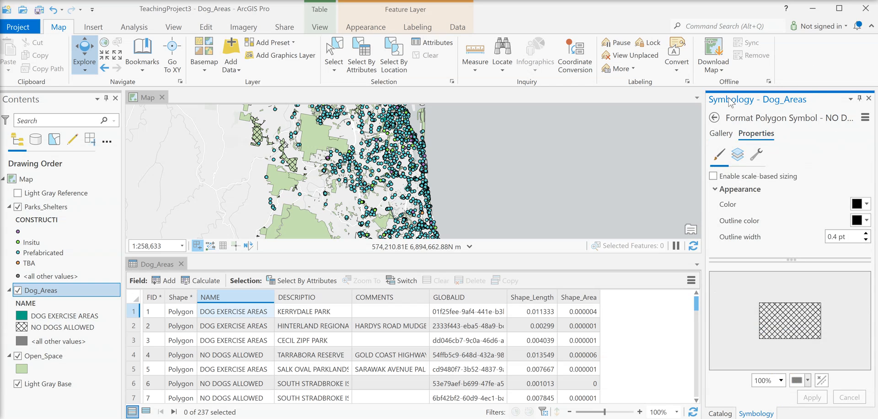
pyautogui.click(714, 118)
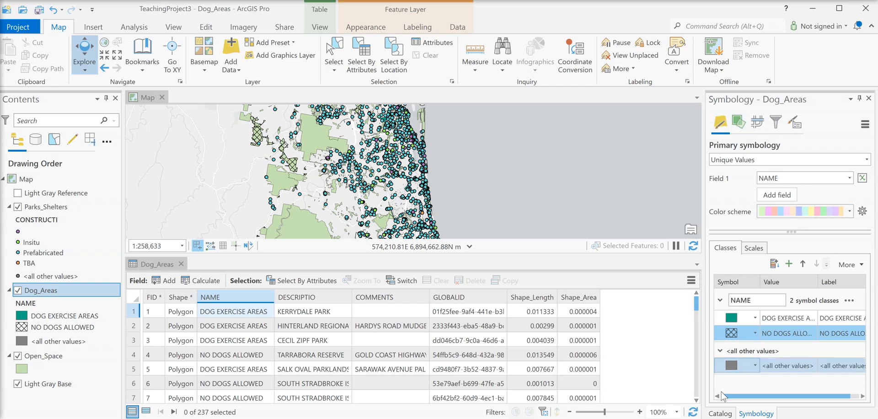
# Step: Remove the <all other values> class from the Dog_Areas symbology and close the layer's attribute table
pyautogui.rightClick(770, 365)
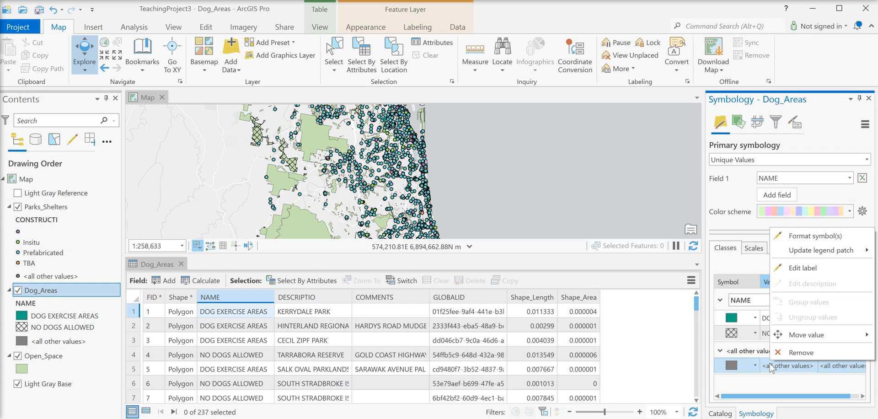
pyautogui.click(795, 352)
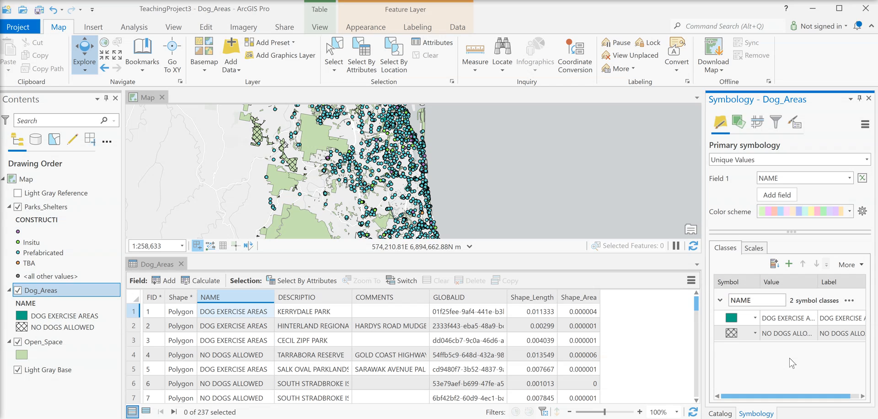
pyautogui.click(181, 264)
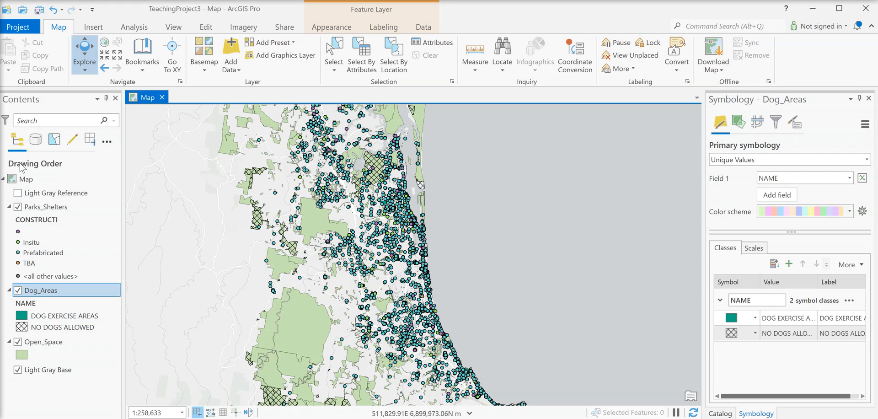
# Step: Hide the Parks_Shelters layer and examine the dog exercise and no-dogs areas across the map
pyautogui.click(17, 207)
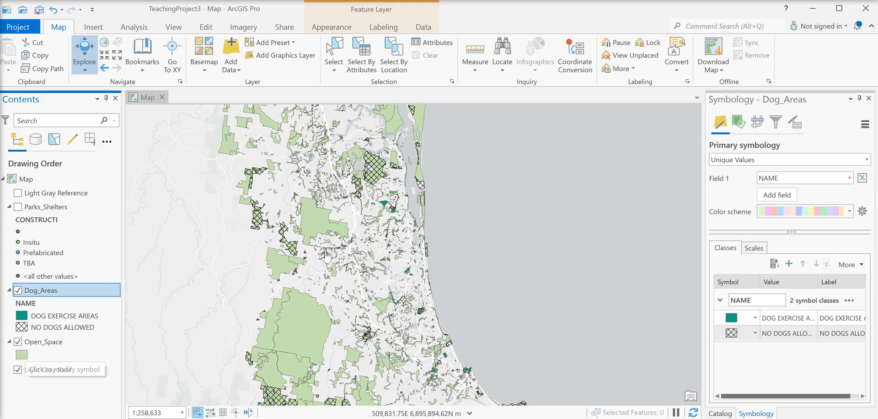
pyautogui.scroll(3, 368, 176)
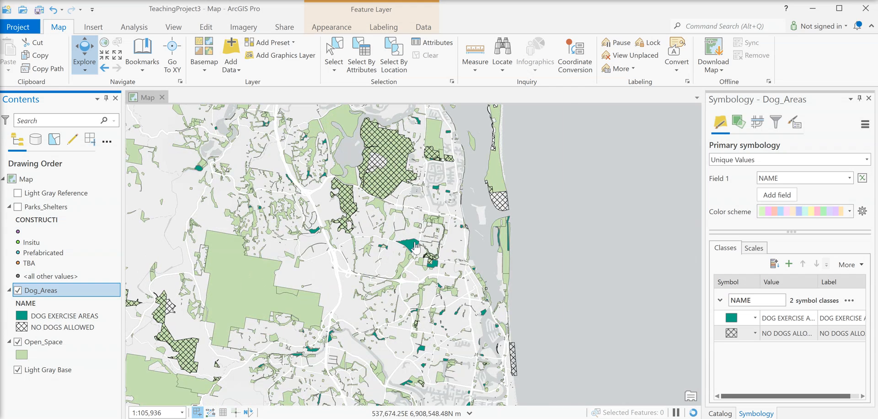
pyautogui.scroll(-3, 446, 280)
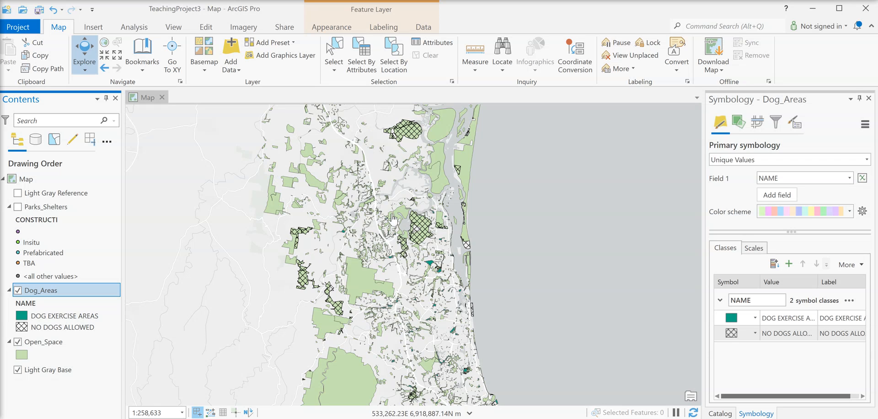
pyautogui.scroll(-3, 402, 220)
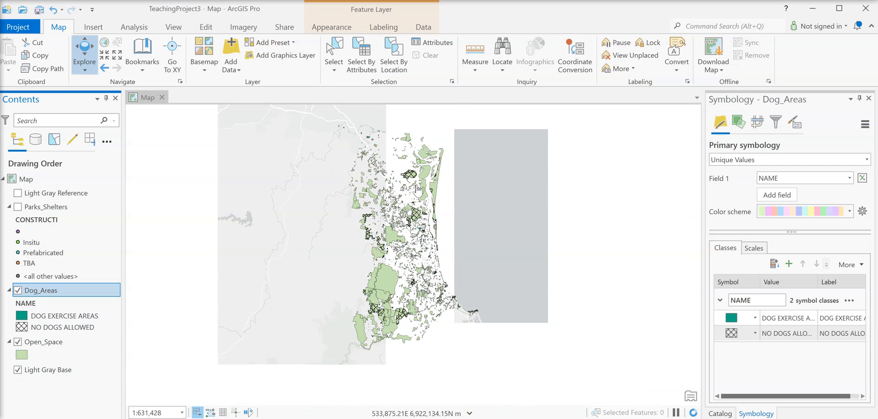
pyautogui.scroll(2, 415, 208)
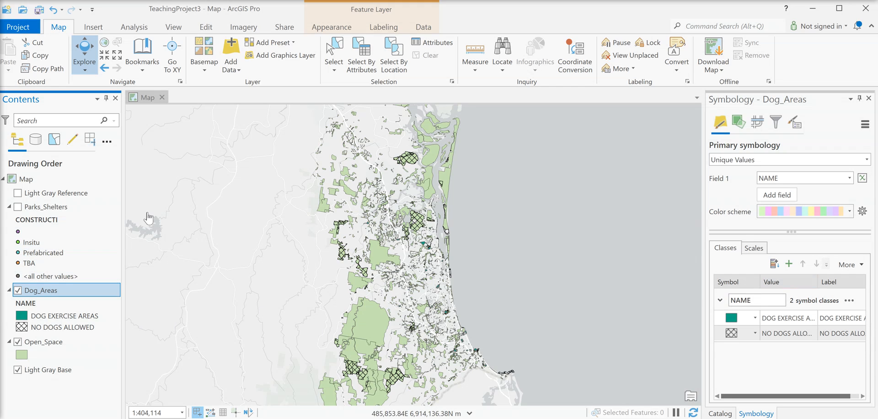
# Step: Open the attribute tables of the Dog_Areas and Parks_Shelters layers
pyautogui.rightClick(45, 295)
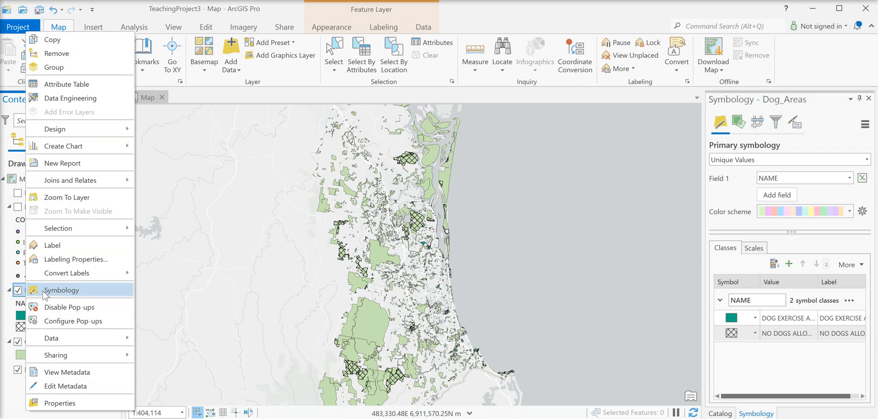
pyautogui.click(66, 85)
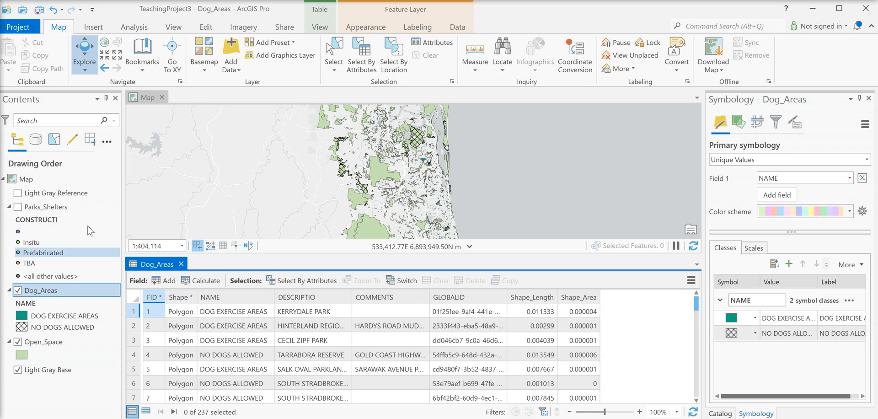
pyautogui.rightClick(50, 208)
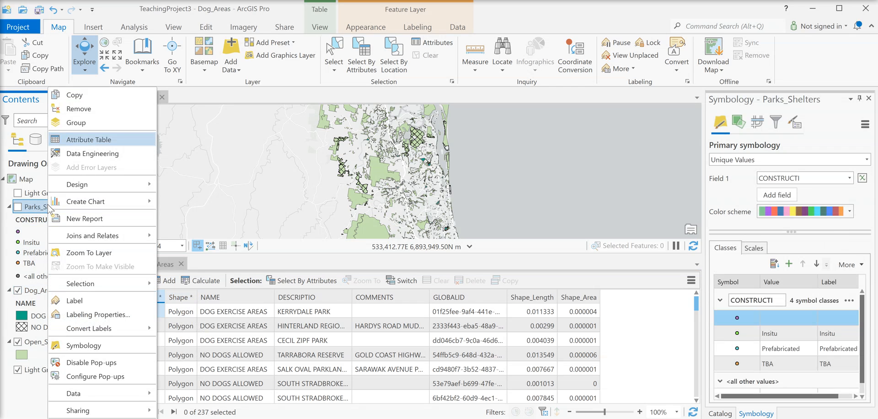
pyautogui.click(91, 141)
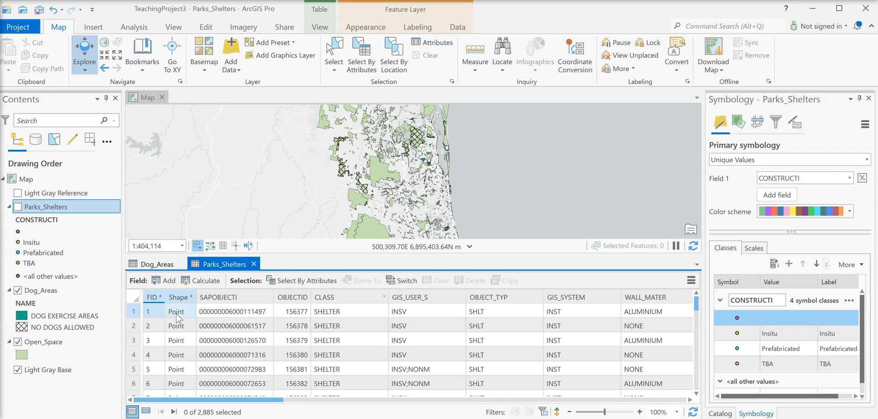
# Step: Add the GoldCoastRoads feature class from the Transport dataset of GreenInfrastructure.gdb to the map
pyautogui.click(721, 413)
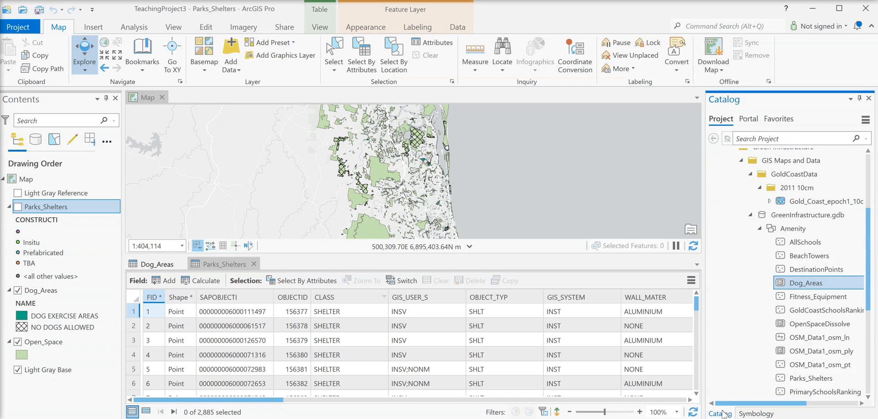
pyautogui.click(760, 229)
pyautogui.doubleClick(806, 270)
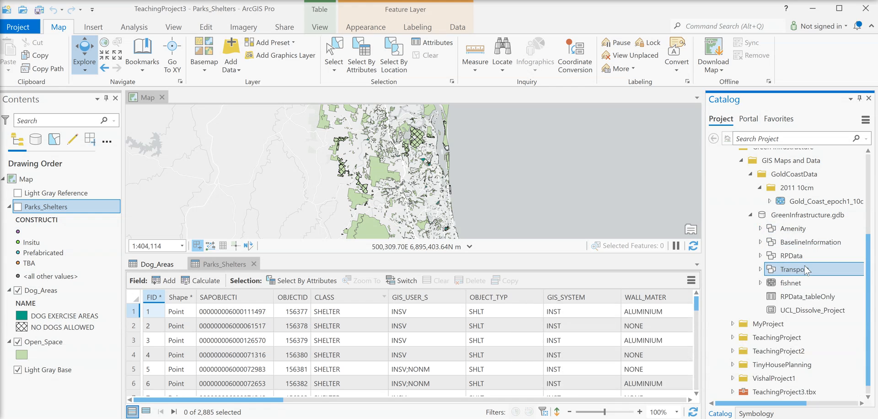
pyautogui.click(805, 282)
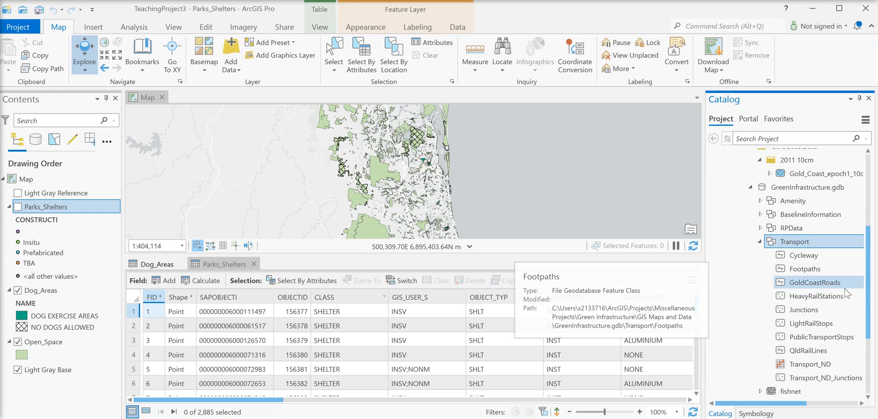
pyautogui.click(465, 216)
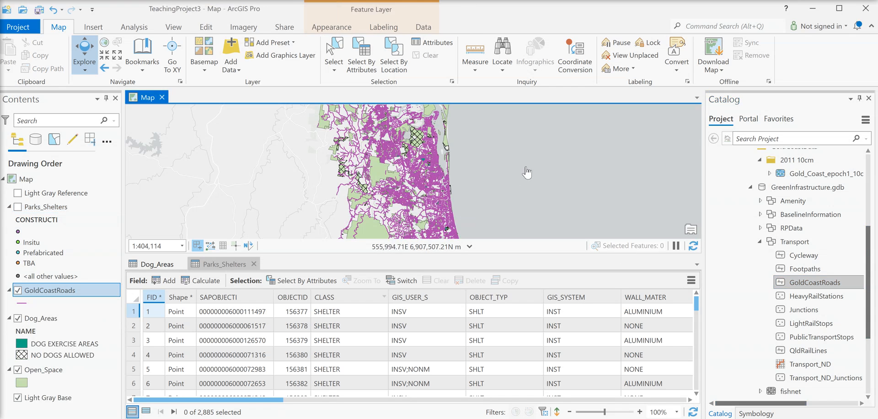
# Step: Open the GoldCoastRoads attribute table and select individual road segments on the map, one at a time, just west of the small roundabout
pyautogui.rightClick(63, 294)
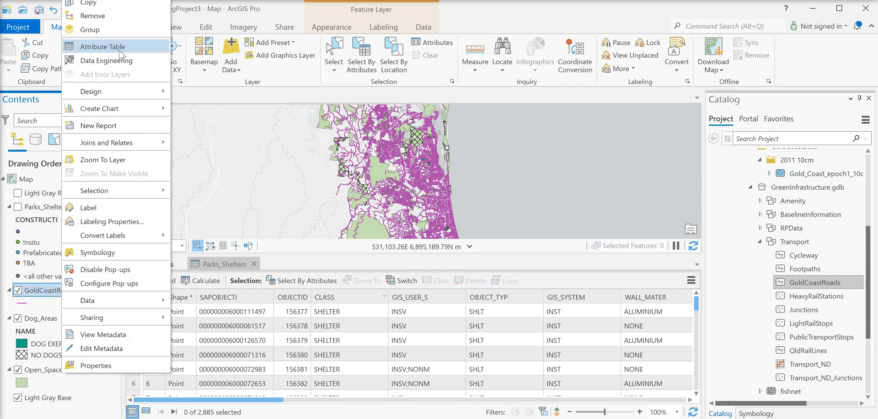
pyautogui.click(121, 52)
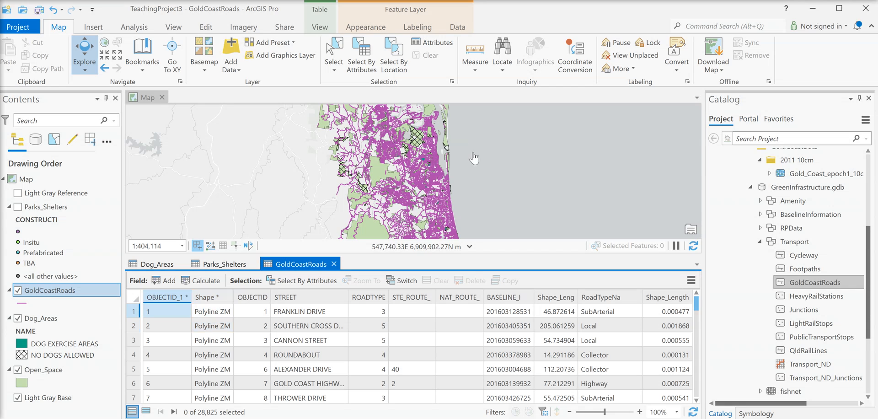
pyautogui.scroll(5, 402, 158)
pyautogui.scroll(2, 402, 158)
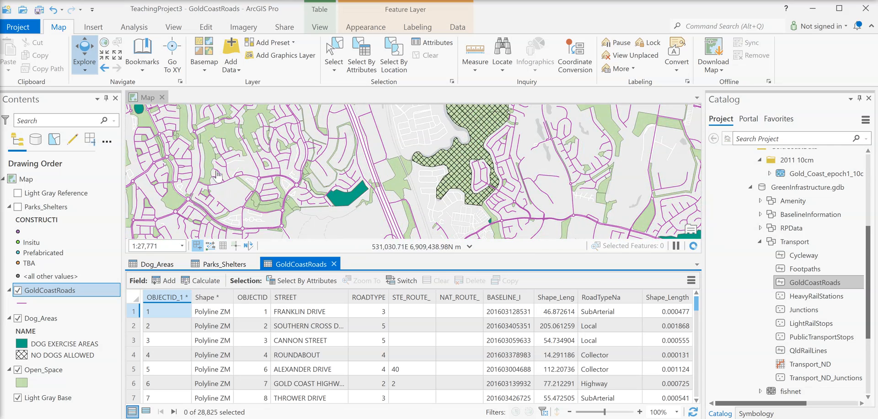
pyautogui.scroll(3, 280, 169)
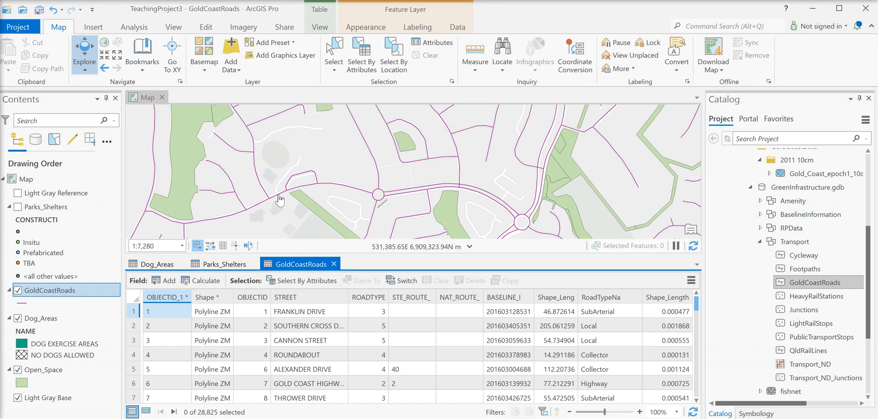
pyautogui.click(335, 48)
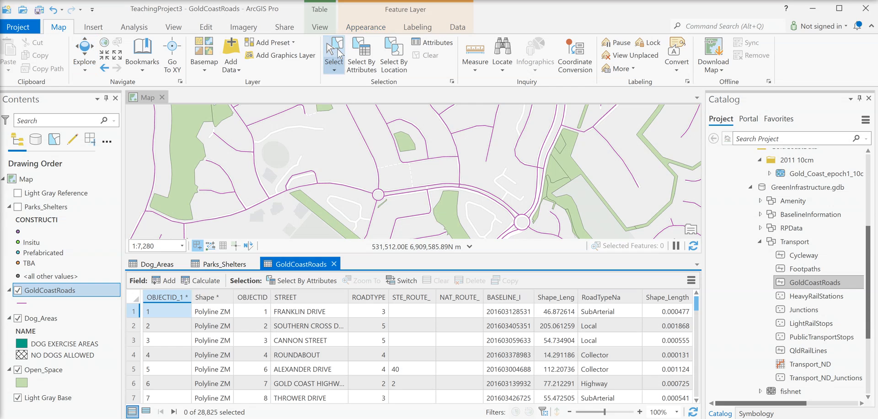
pyautogui.click(280, 196)
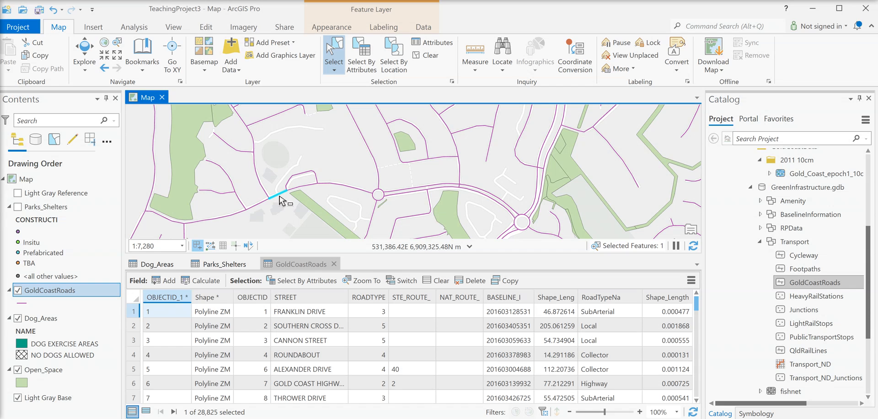
pyautogui.click(304, 189)
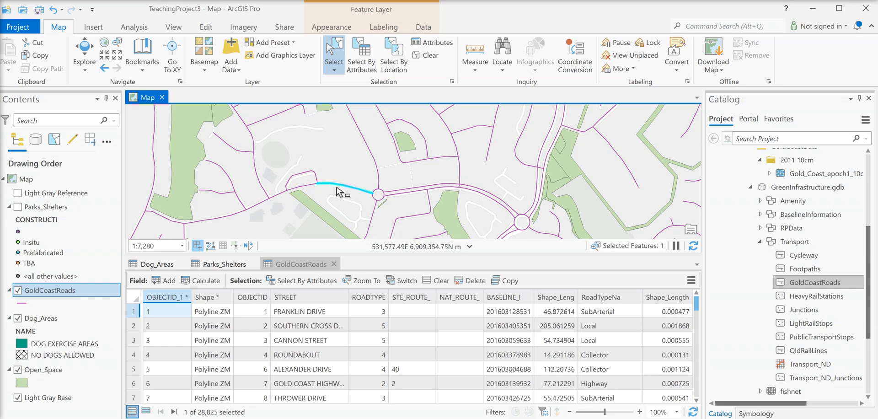
# Step: Show only the selected records in the GoldCoastRoads table and select further segments one by one westward along the same road
pyautogui.click(145, 411)
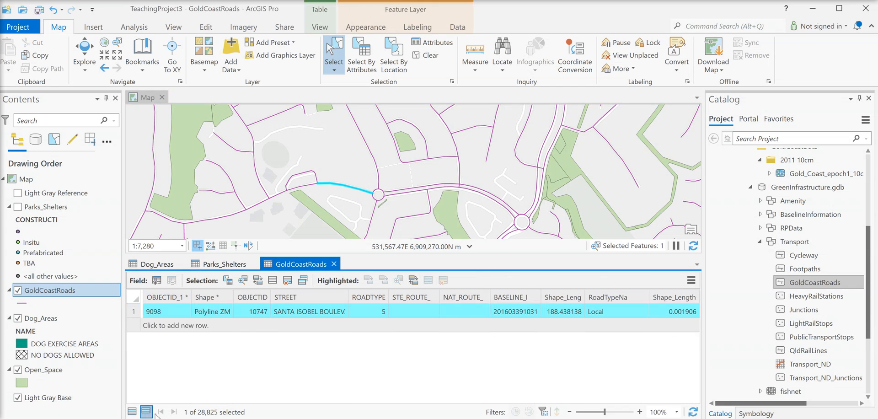
pyautogui.click(305, 191)
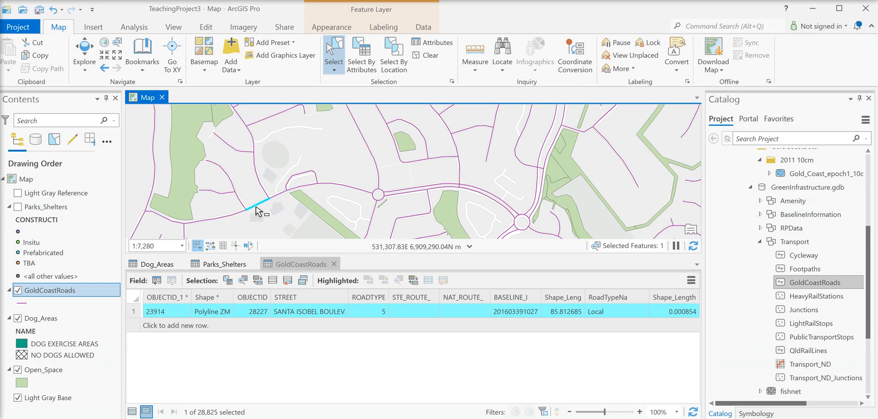
pyautogui.click(207, 221)
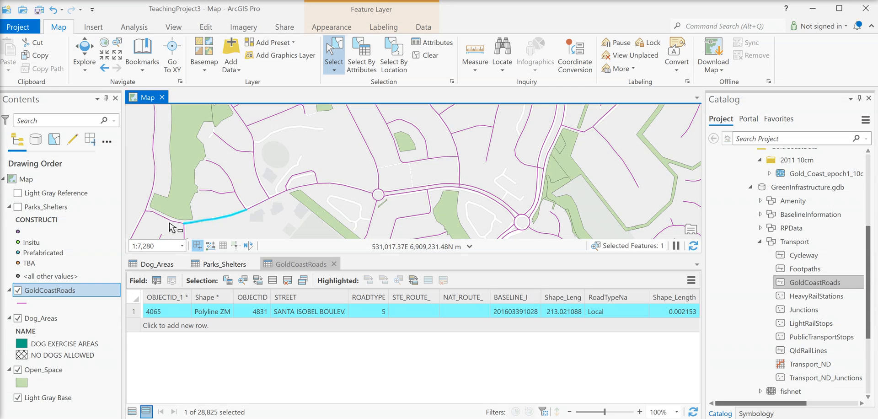